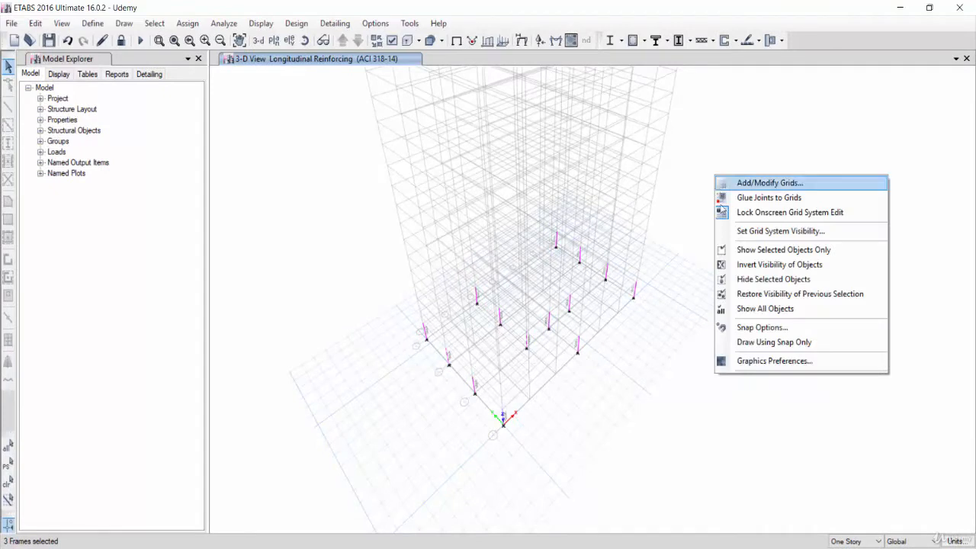
Step: Show all model objects in the plain 3-D view without design results and clear the current selection
click(751, 309)
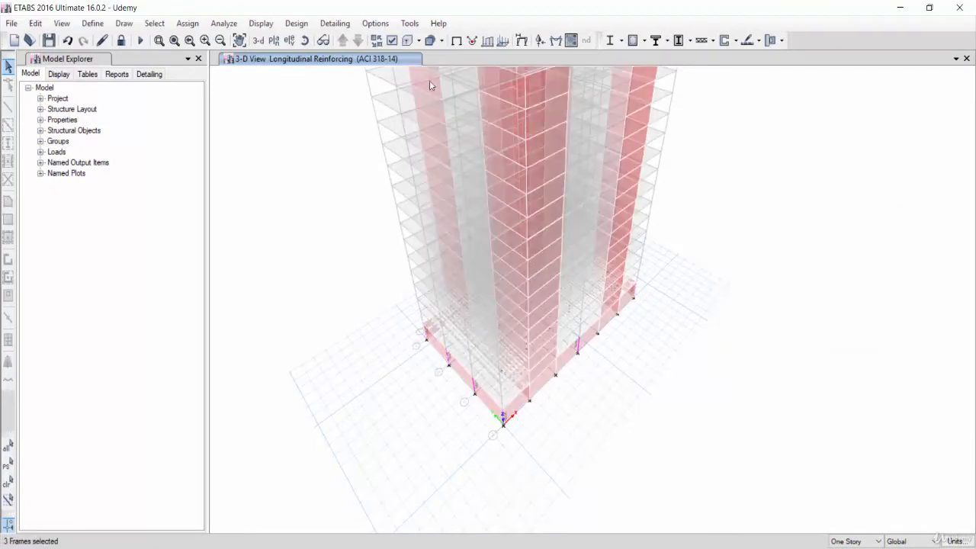
click(457, 39)
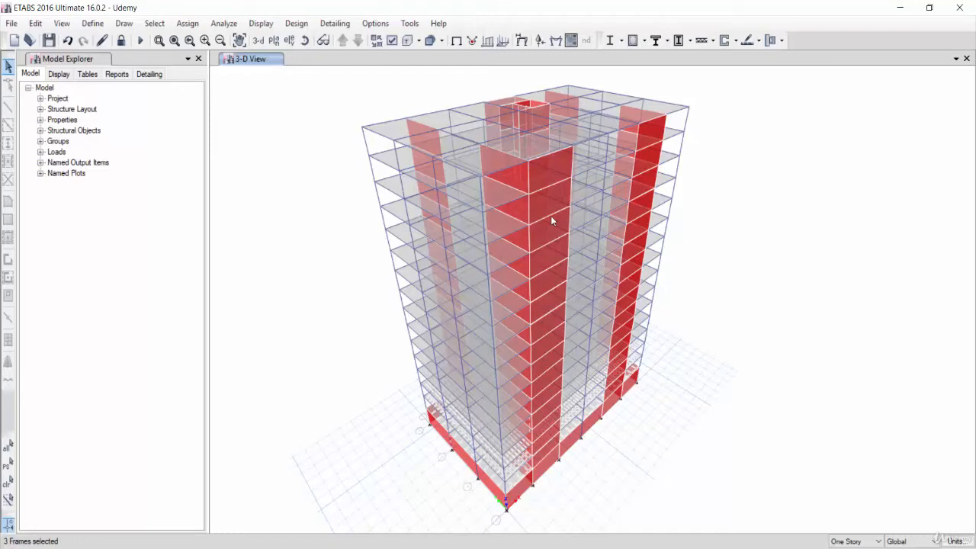
click(9, 482)
Step: Select all walls with the Shear Wall property and show only those objects in the 3-D view
click(155, 24)
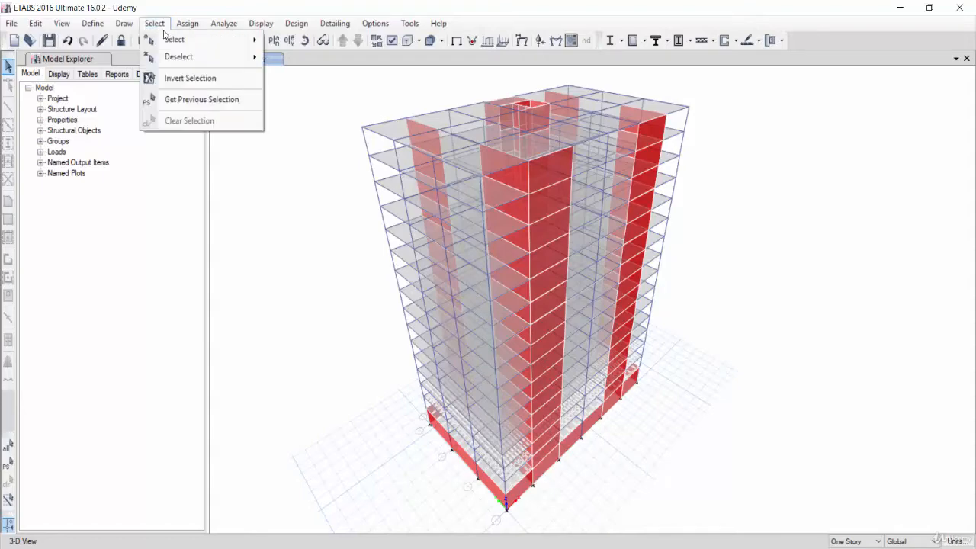
mouse_move(167, 36)
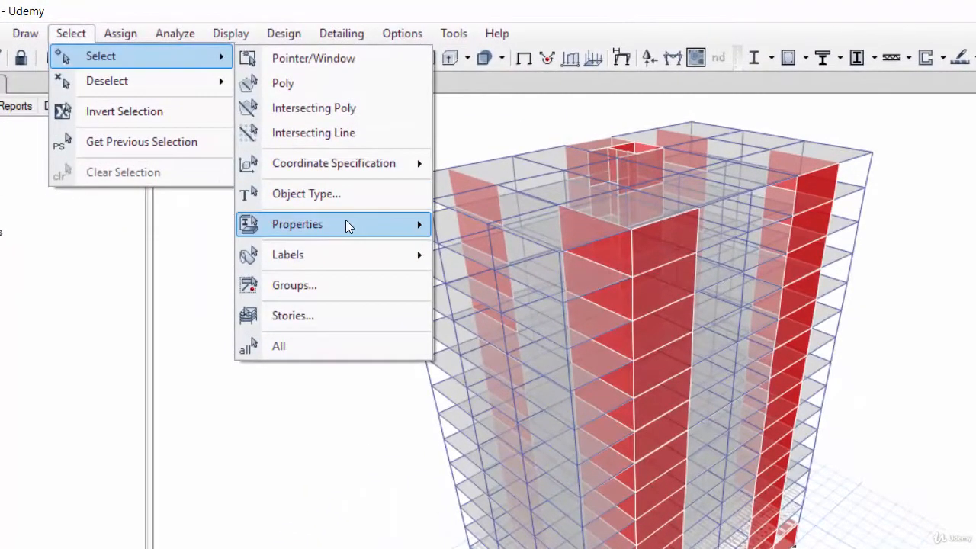
mouse_move(345, 224)
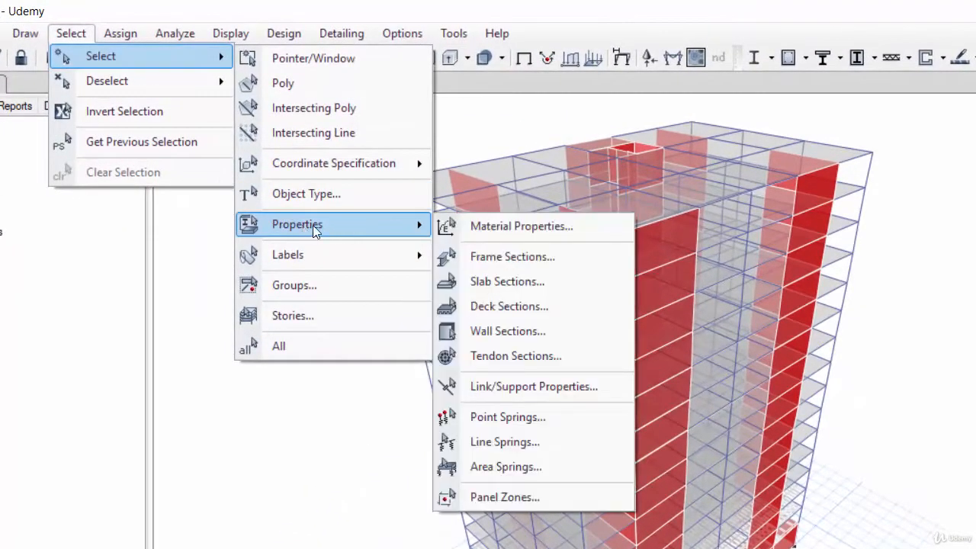
click(524, 329)
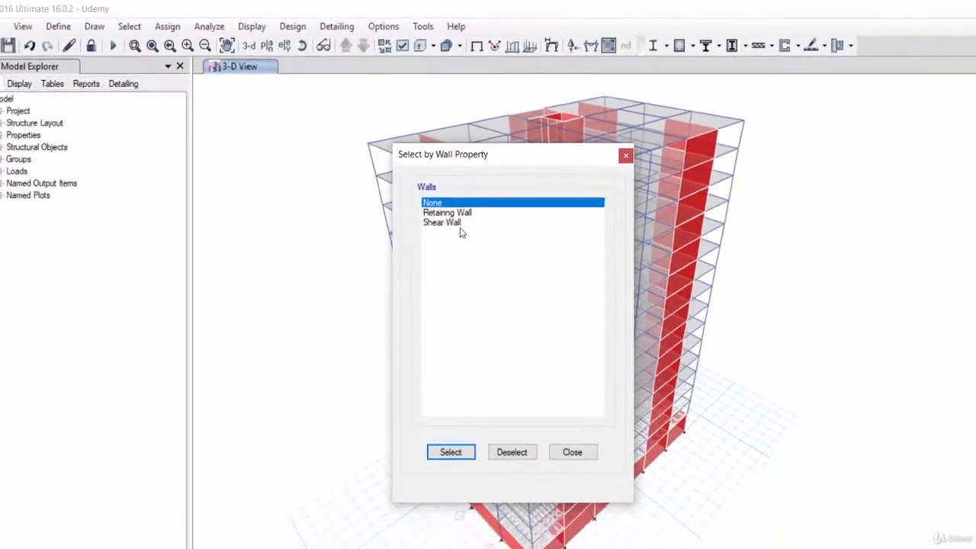
click(466, 288)
click(433, 400)
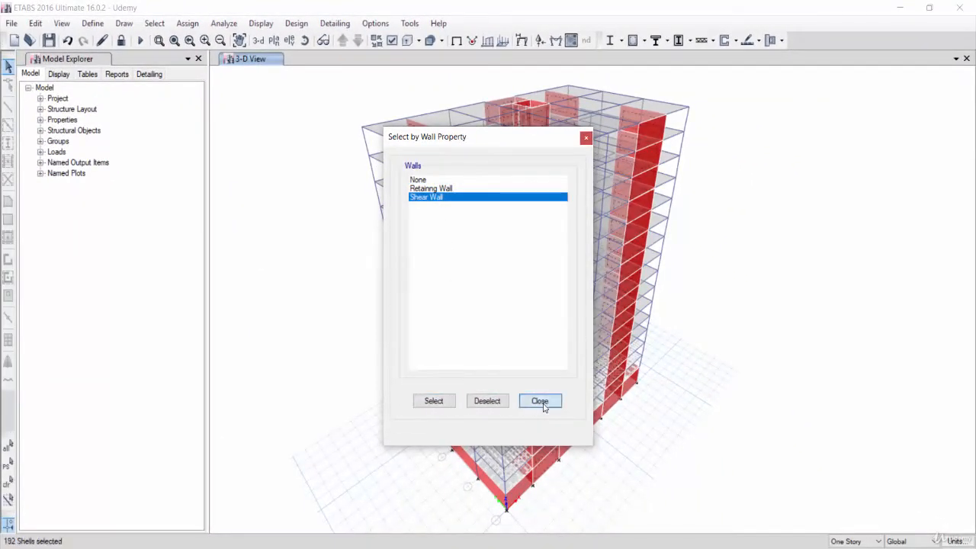
click(540, 400)
right_click(746, 199)
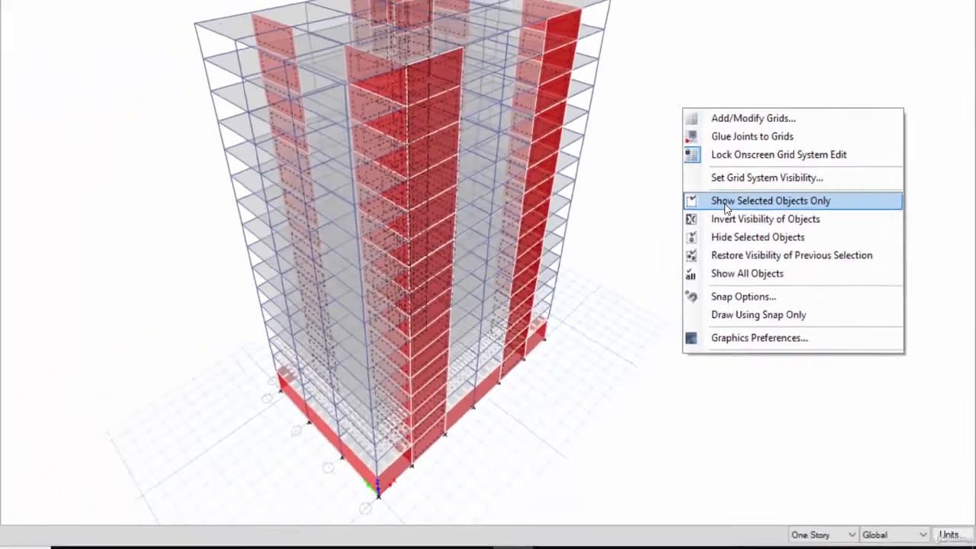
click(778, 271)
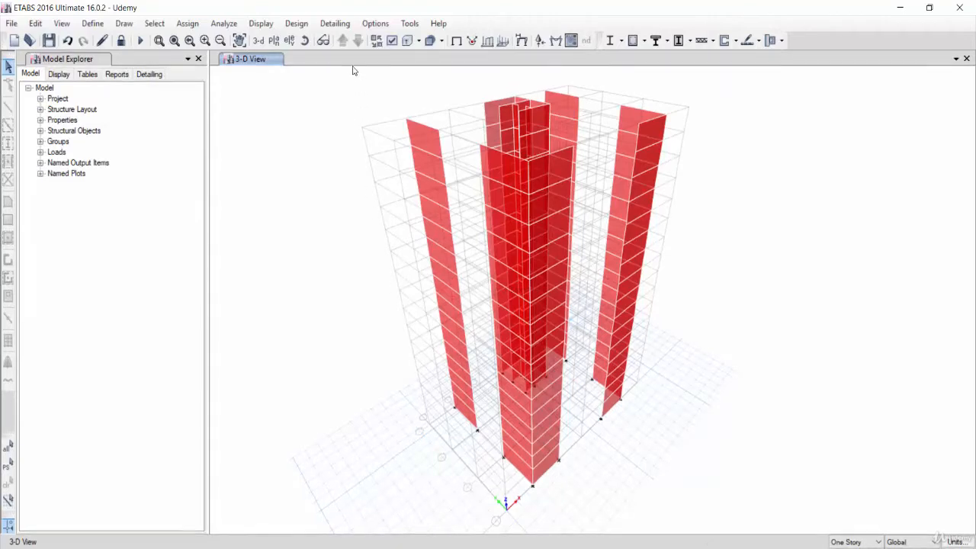
Step: Select all the shear walls in the view and open the uniform reinforcing assignment for pier sections
drag(355, 72, 718, 507)
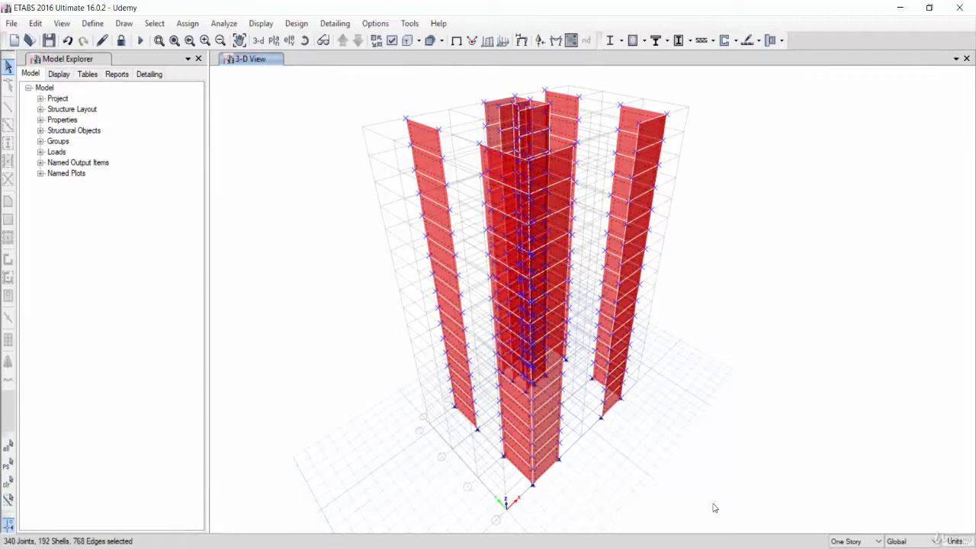
click(297, 23)
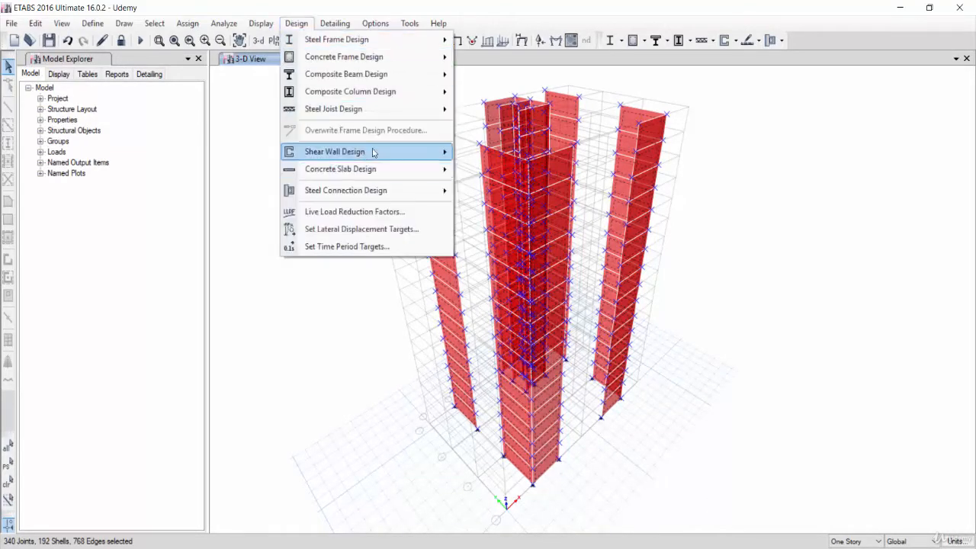
mouse_move(373, 152)
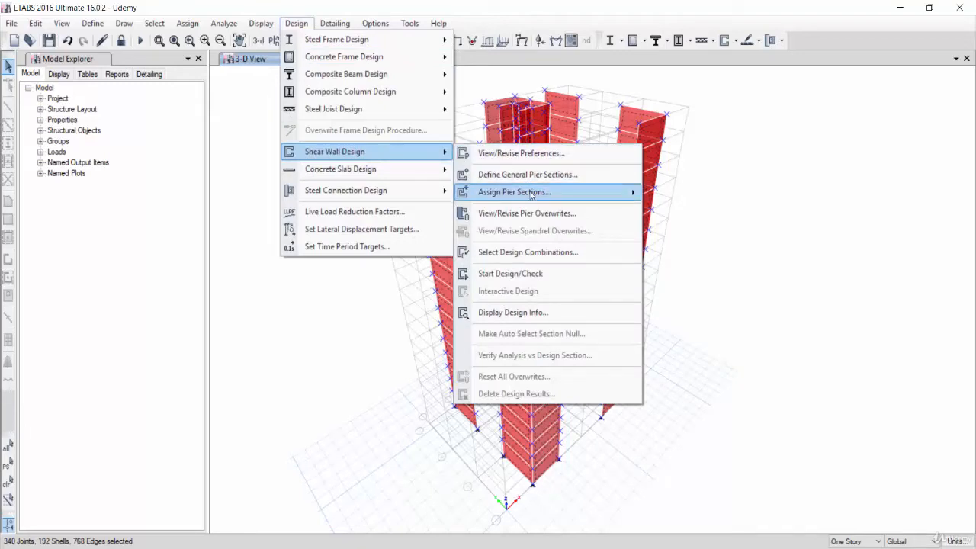
mouse_move(531, 196)
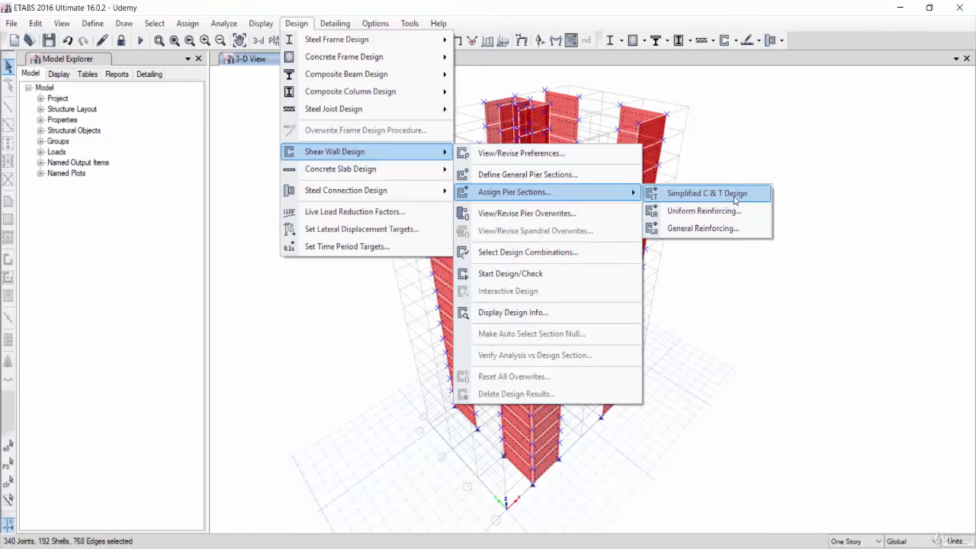
click(691, 213)
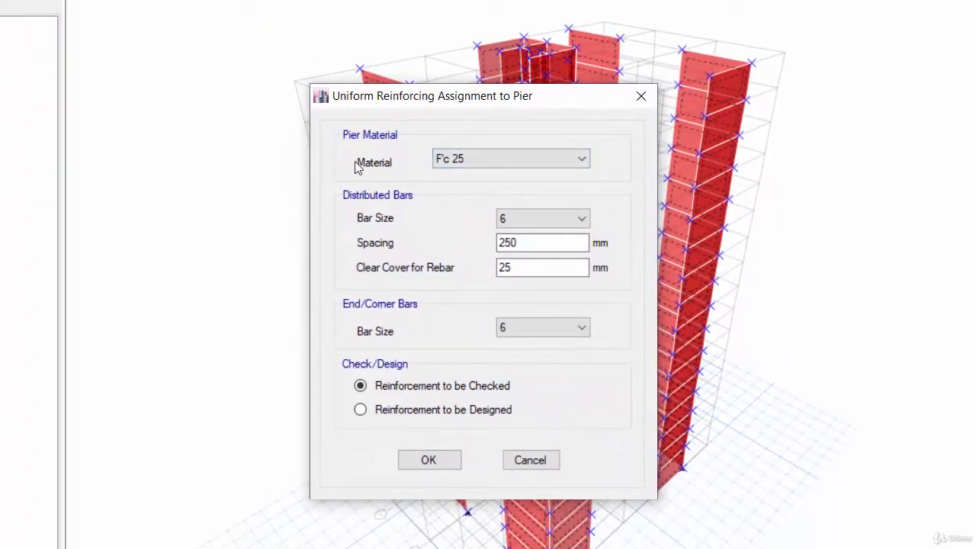
Step: Set the pier material to F'c 30 and both the distributed and end/corner bar sizes to 16
click(472, 160)
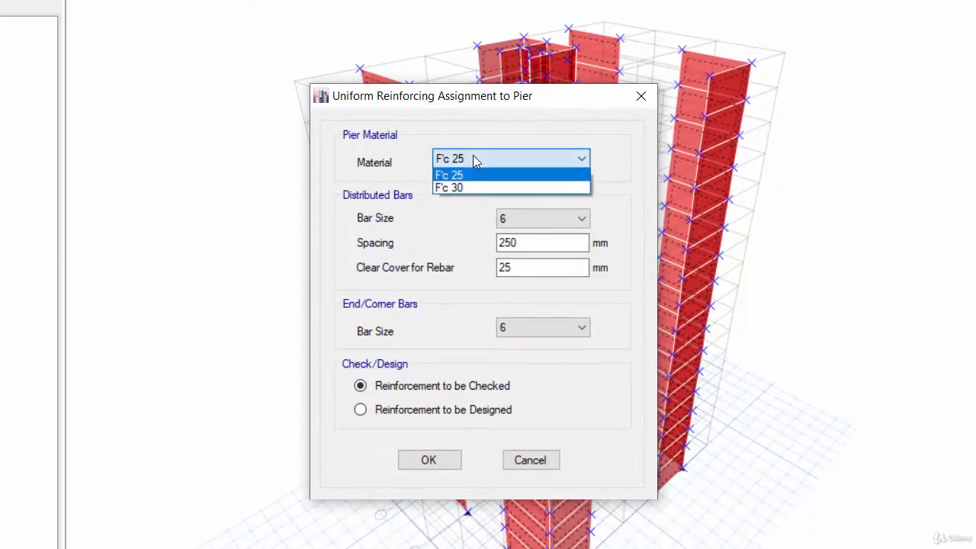
click(477, 188)
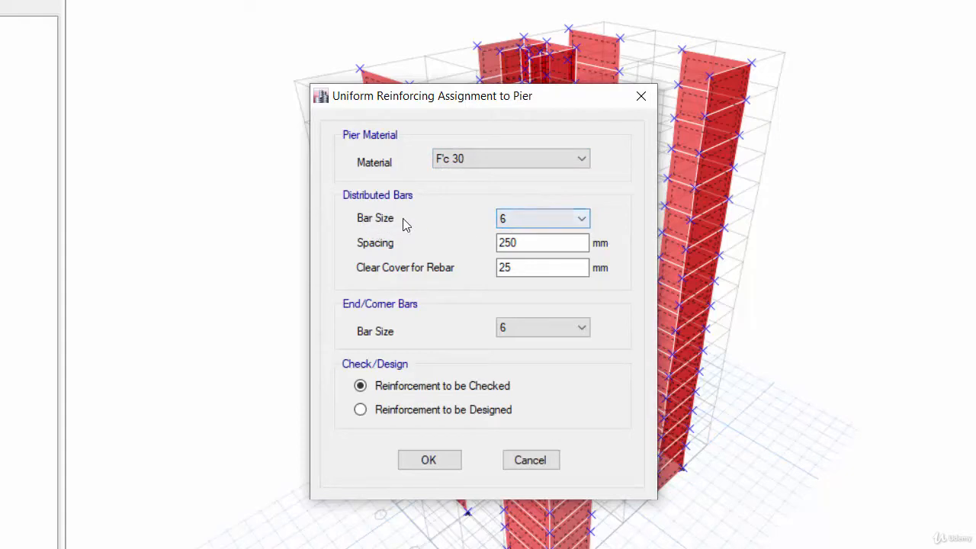
click(504, 221)
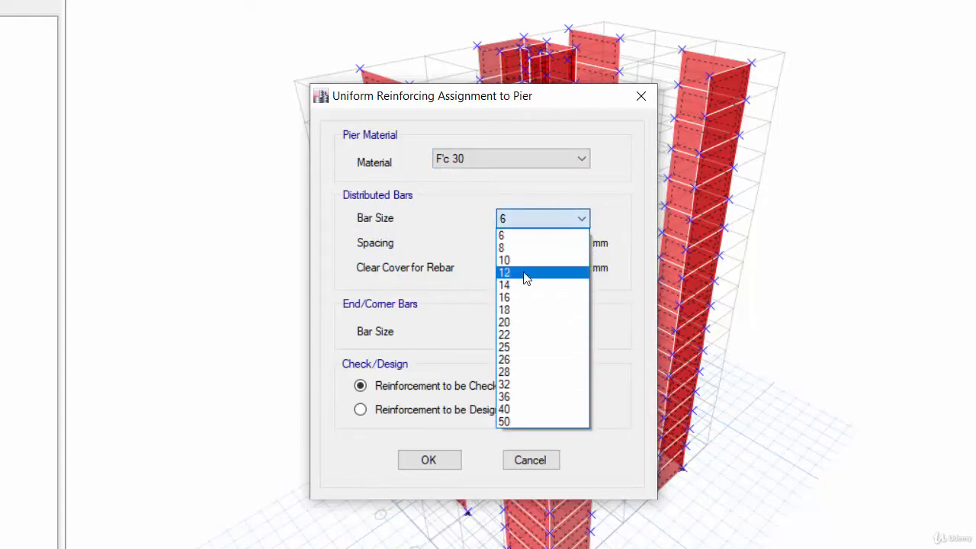
click(524, 297)
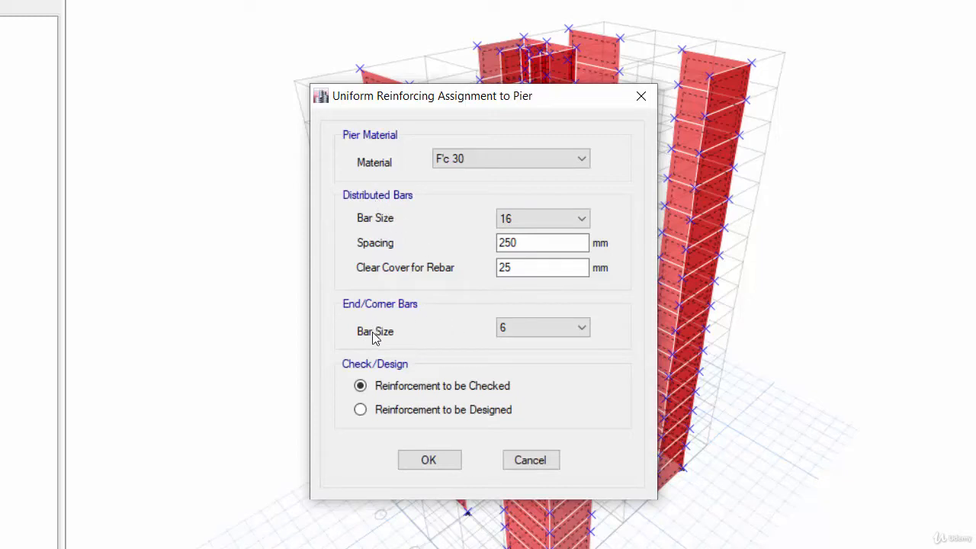
click(522, 328)
click(513, 406)
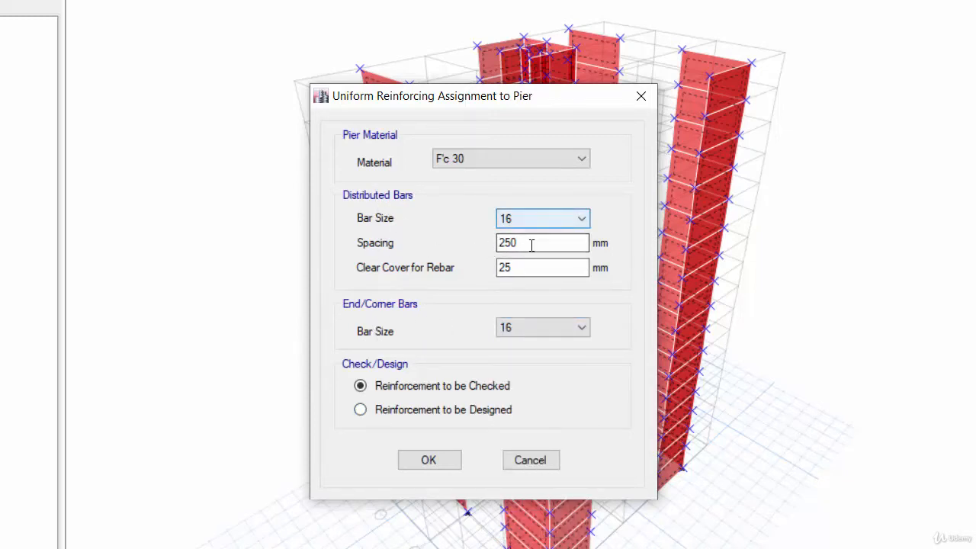
Step: Set the distributed bar spacing to 150 mm and choose Reinforcement to be Designed
drag(531, 244, 470, 244)
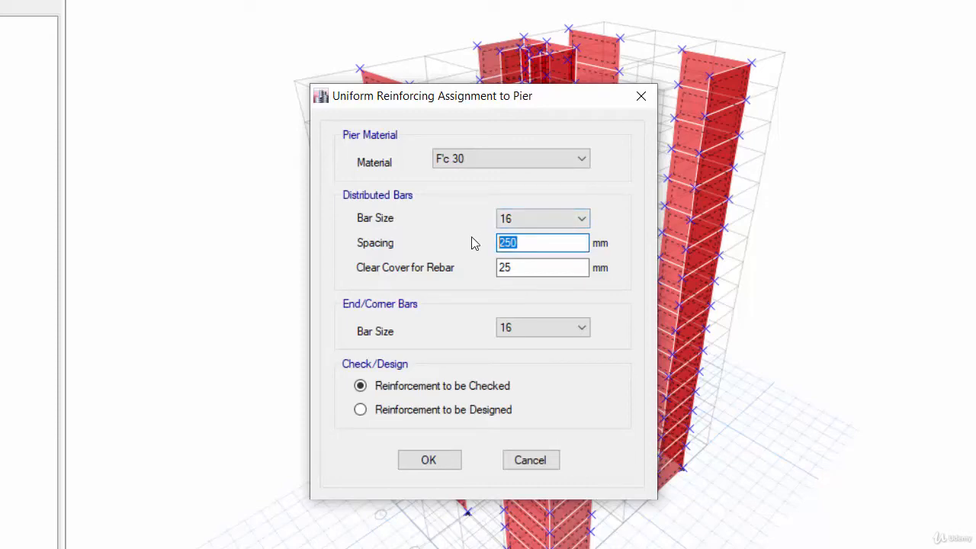
text(150)
click(398, 411)
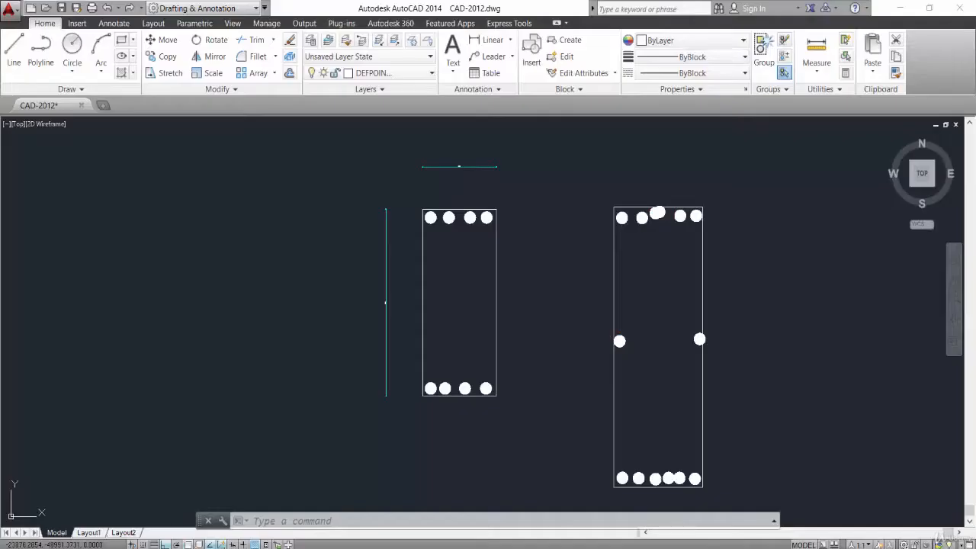
Step: Switch to the AutoCAD drawing and examine the shear wall section, highlighting its outline and the two end bars
scroll(556, 299, down, 4)
middle_drag(702, 331, 574, 264)
scroll(579, 264, up, 5)
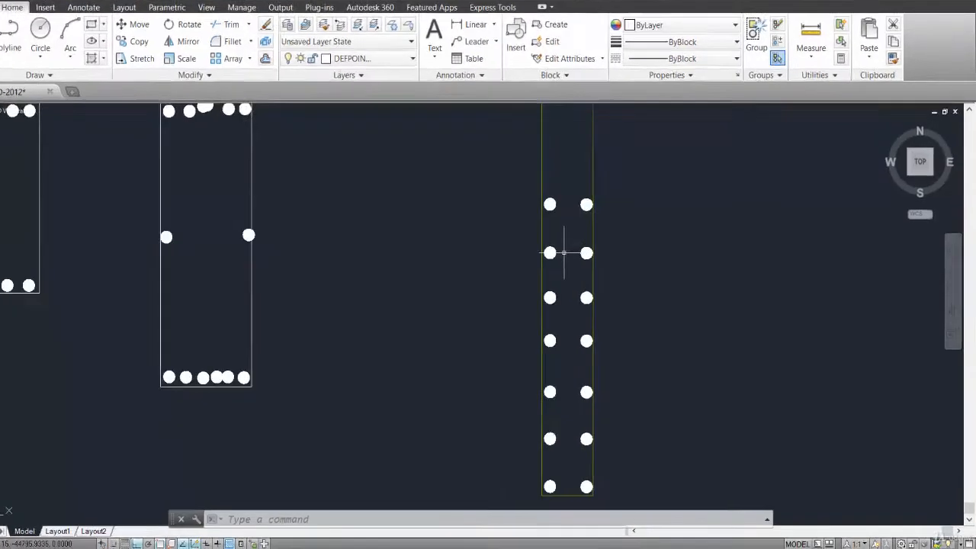
click(634, 154)
click(519, 178)
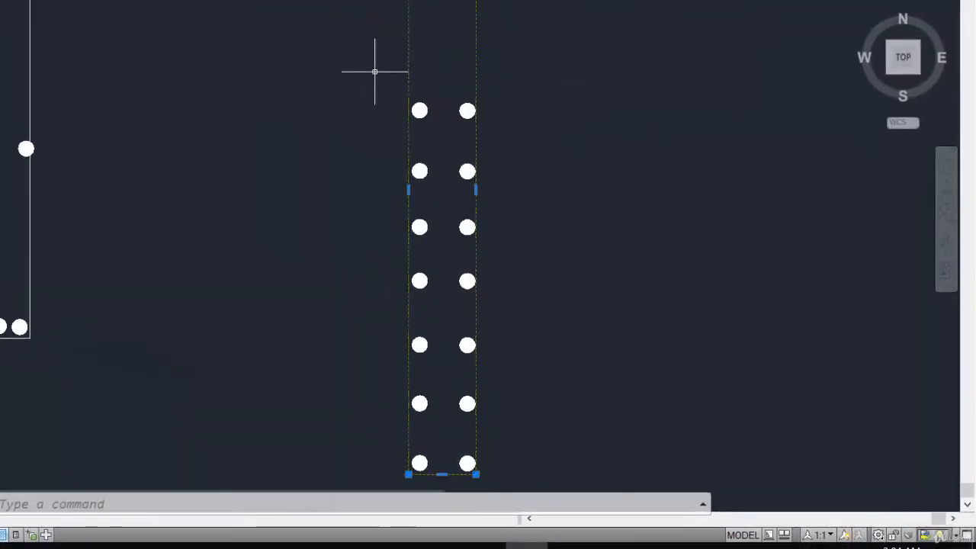
click(374, 72)
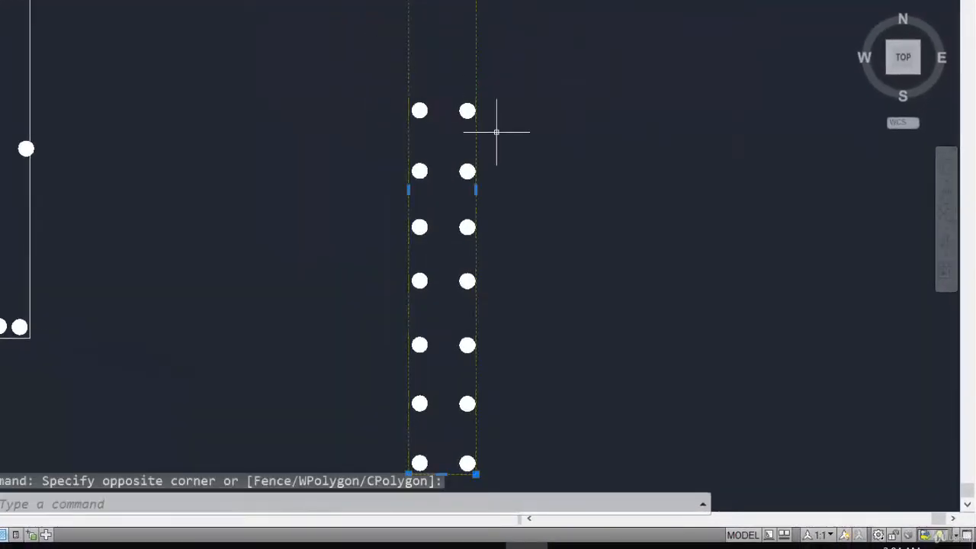
middle_drag(497, 131, 514, 31)
middle_drag(497, 161, 518, 106)
scroll(516, 323, up, 2)
click(367, 268)
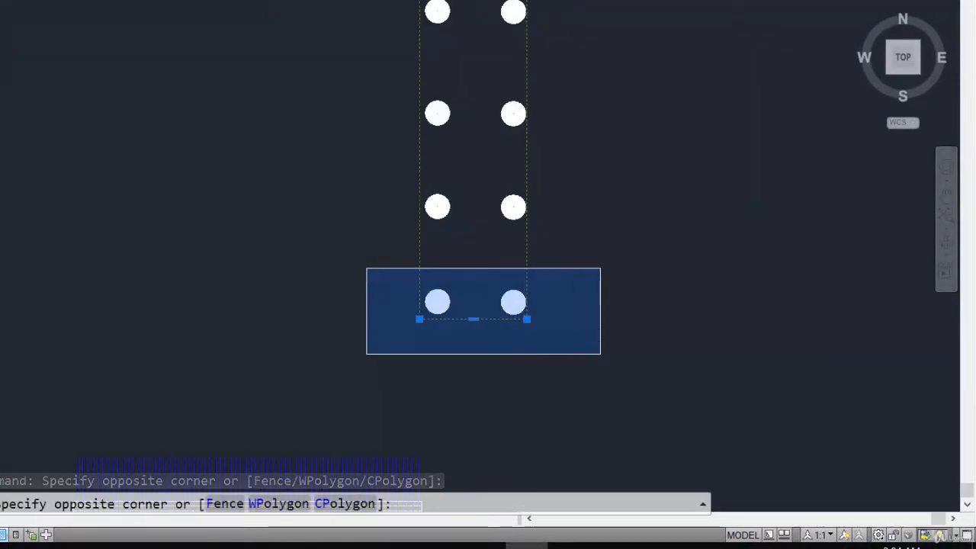
click(571, 349)
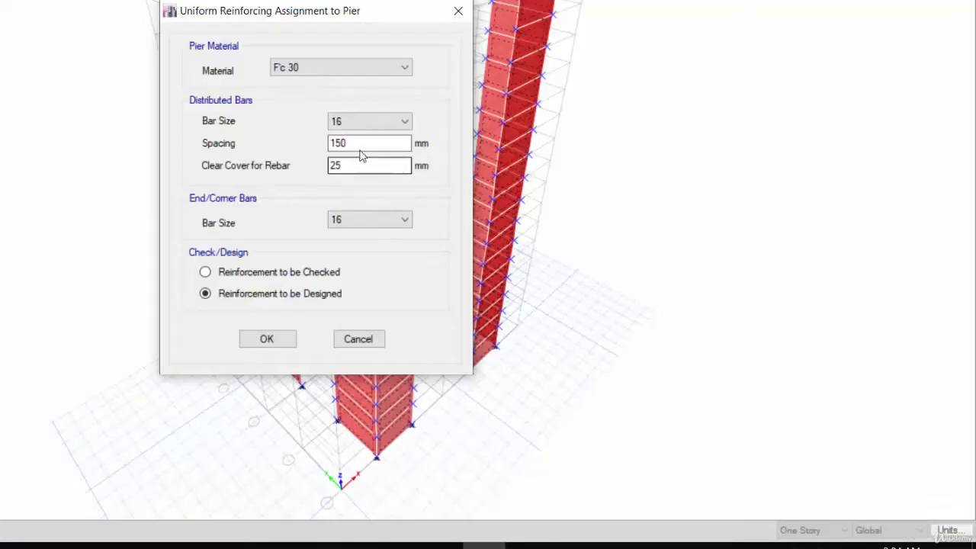
Step: Check the bar spacing and cover against the AutoCAD wall section, and apply the uniform reinforcing assignment to the piers in ETABS
click(343, 144)
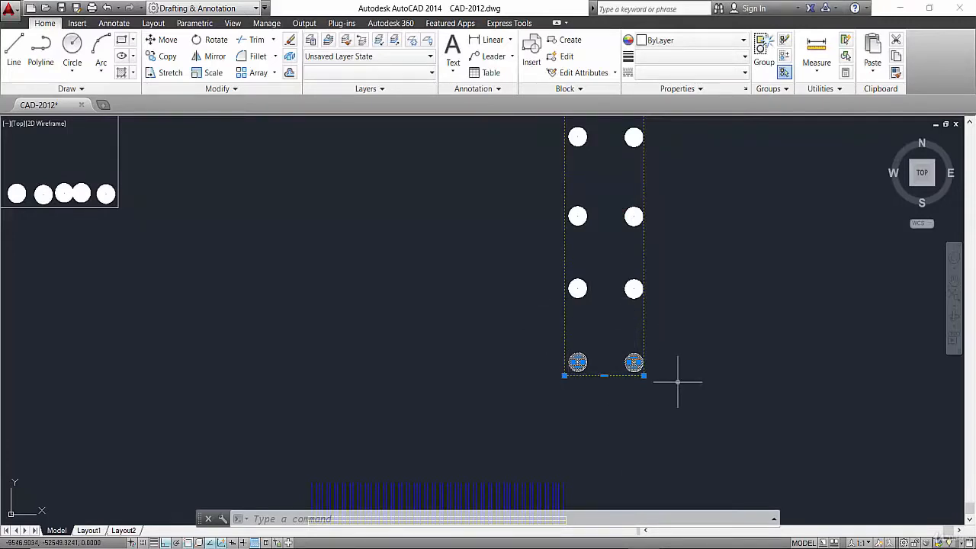
mouse_move(564, 376)
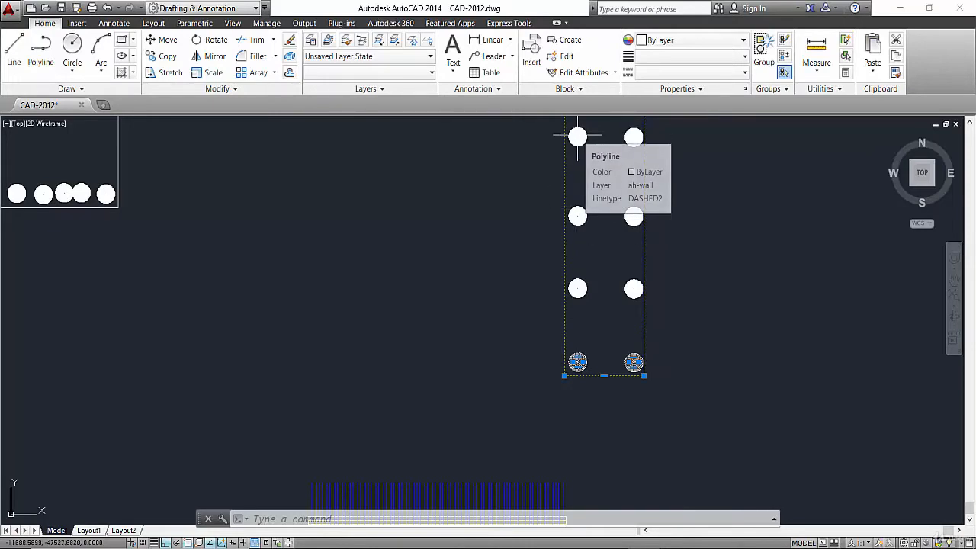
scroll(585, 305, down, 4)
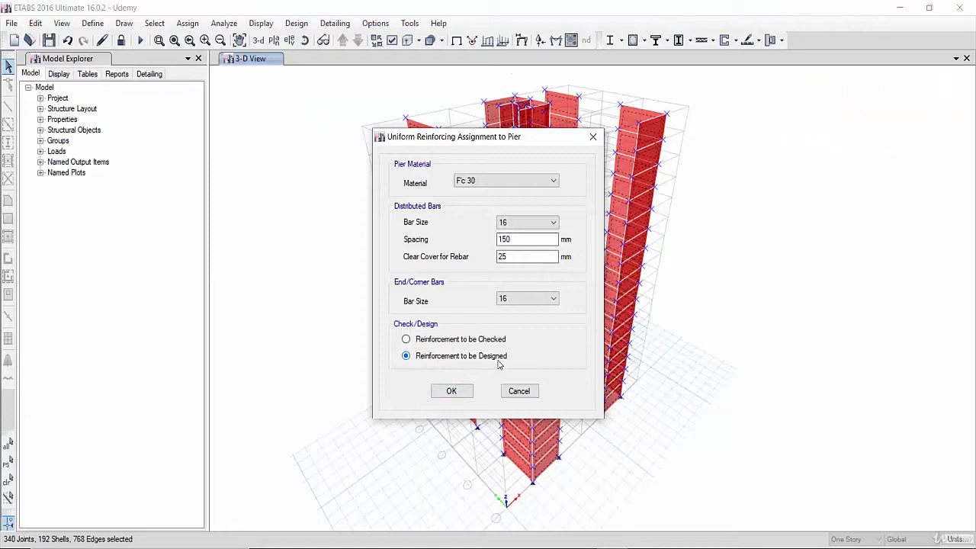
click(451, 390)
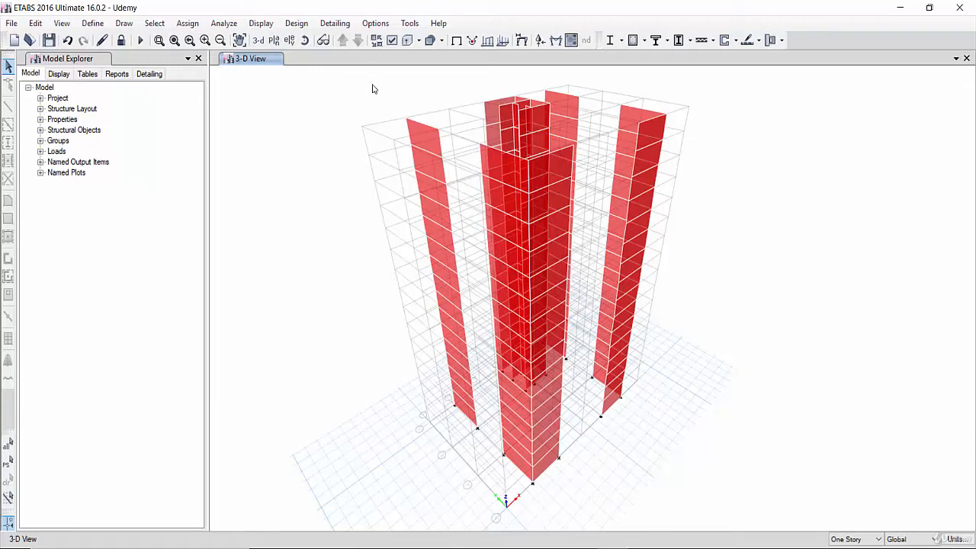
Step: Select all the shear walls in the view and run the shear wall design check
drag(366, 75, 711, 501)
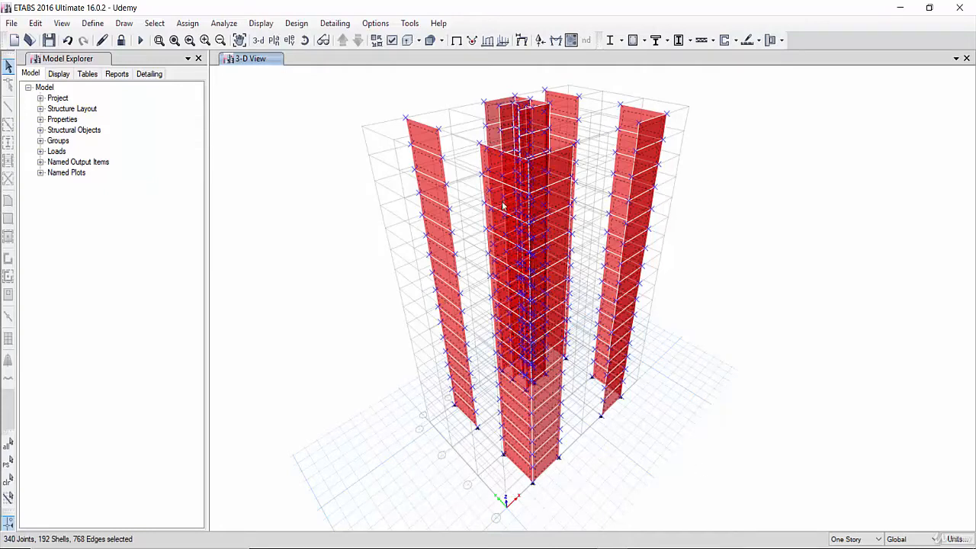
click(297, 23)
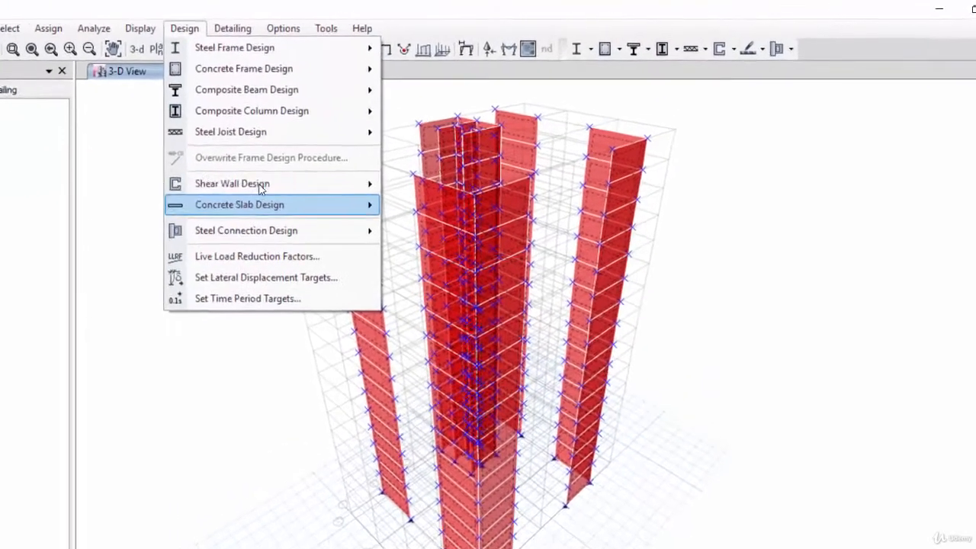
mouse_move(365, 151)
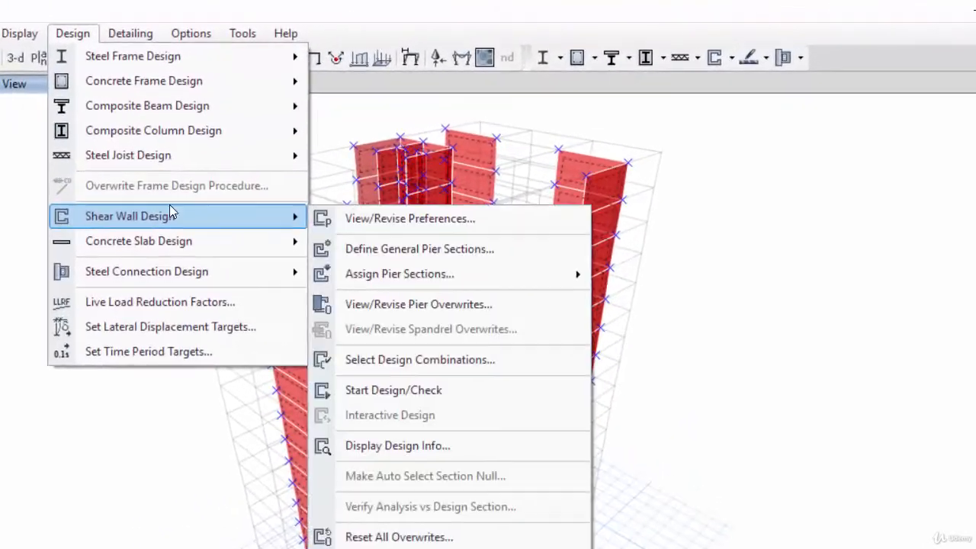
click(449, 391)
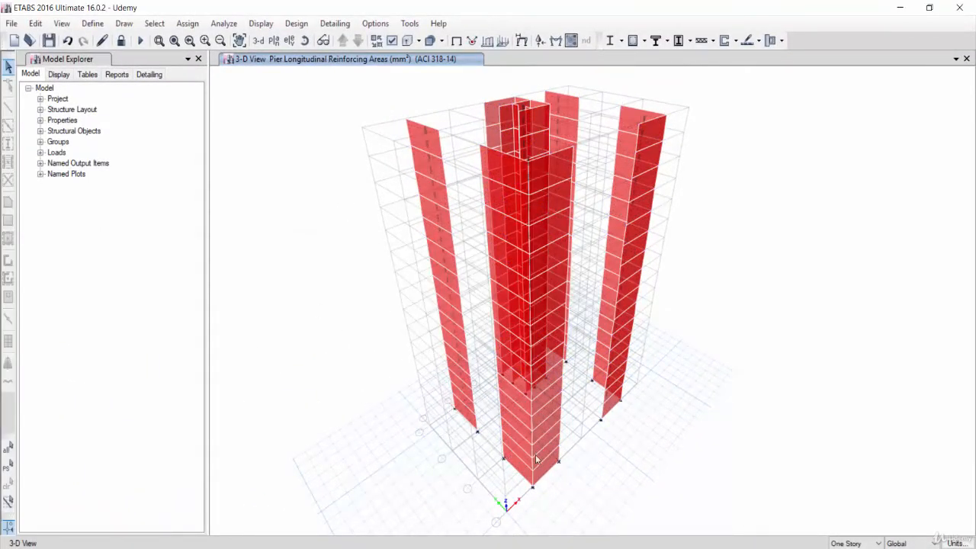
Step: Examine the required longitudinal reinforcing areas at the wall bases and open the design report for the straight wall's lowest pier
scroll(479, 446, up, 5)
mouse_move(369, 343)
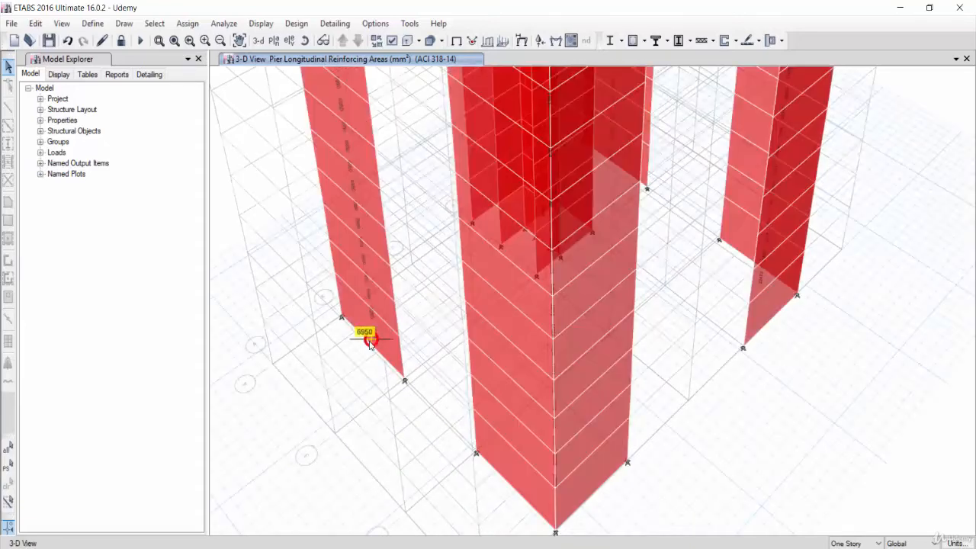
mouse_move(491, 474)
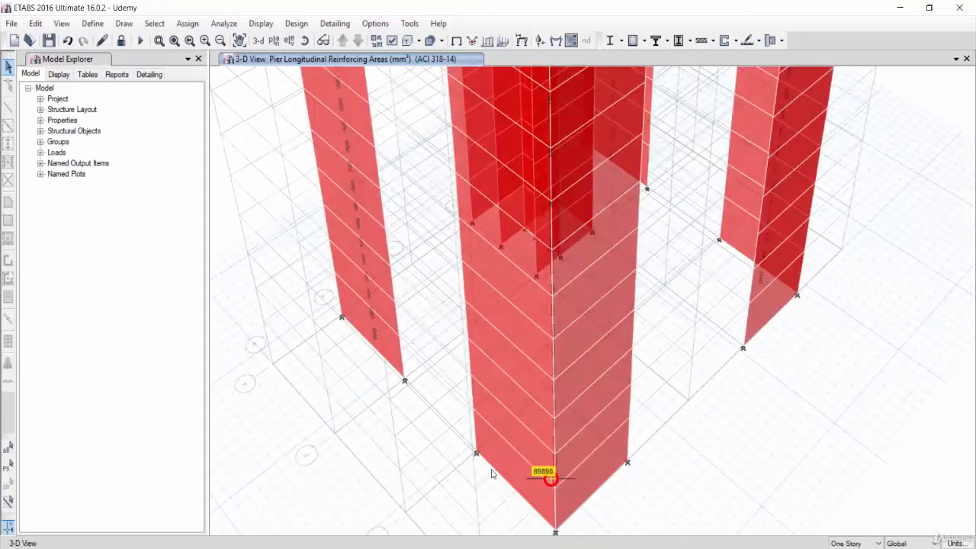
click(374, 327)
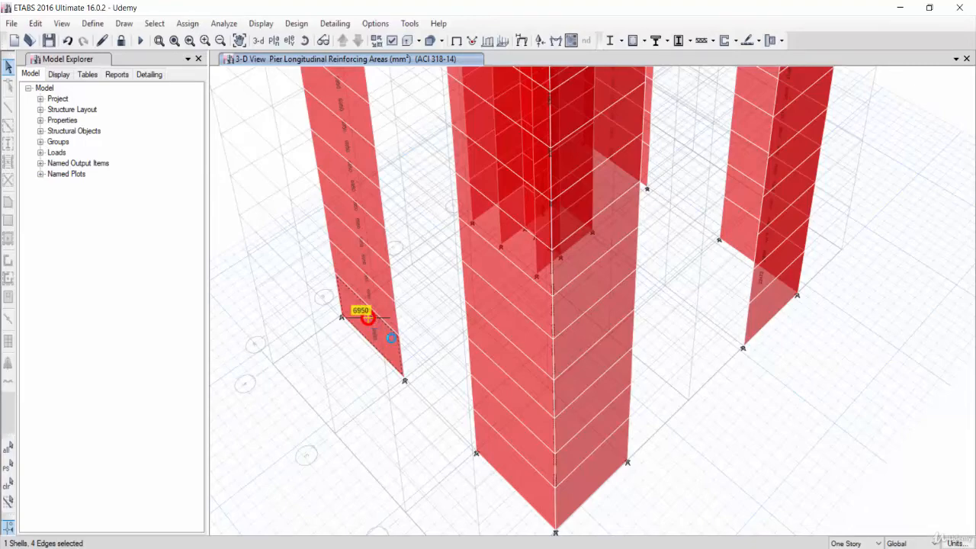
right_click(368, 318)
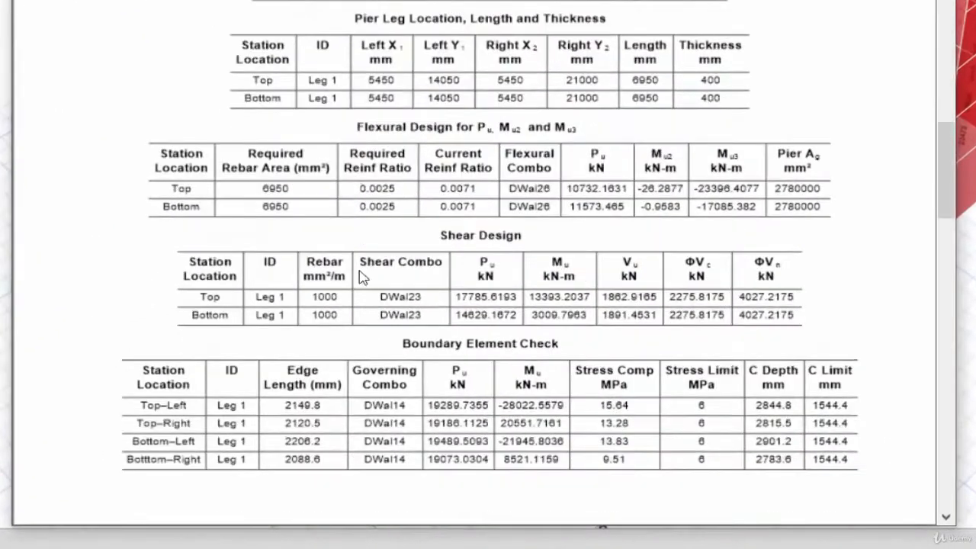